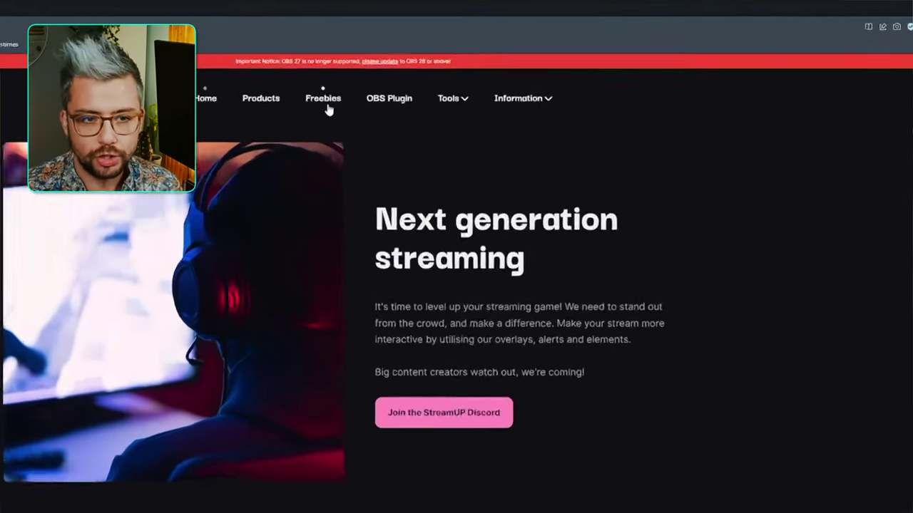
Open the StreamUP freebie 'Aitum Vertical Actions for SAMMI' and scroll to its SEF download instructions
left_click(202, 140)
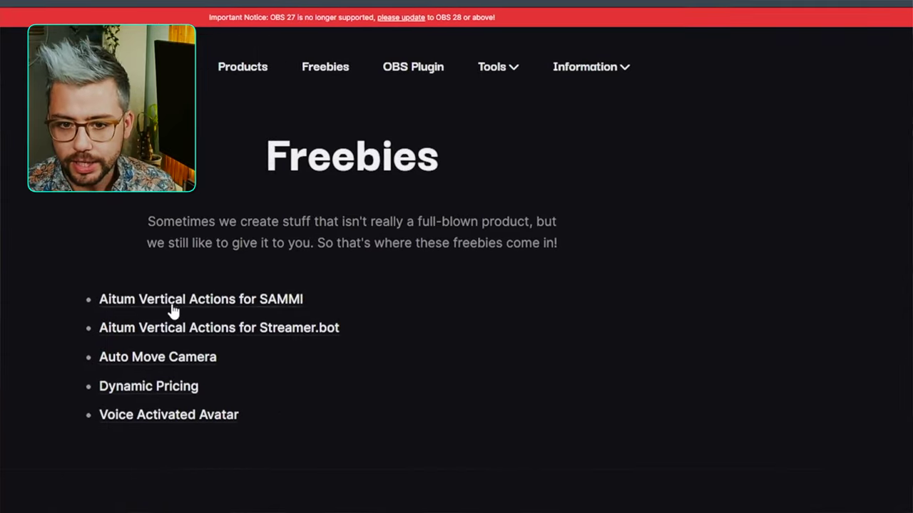
left_click(241, 307)
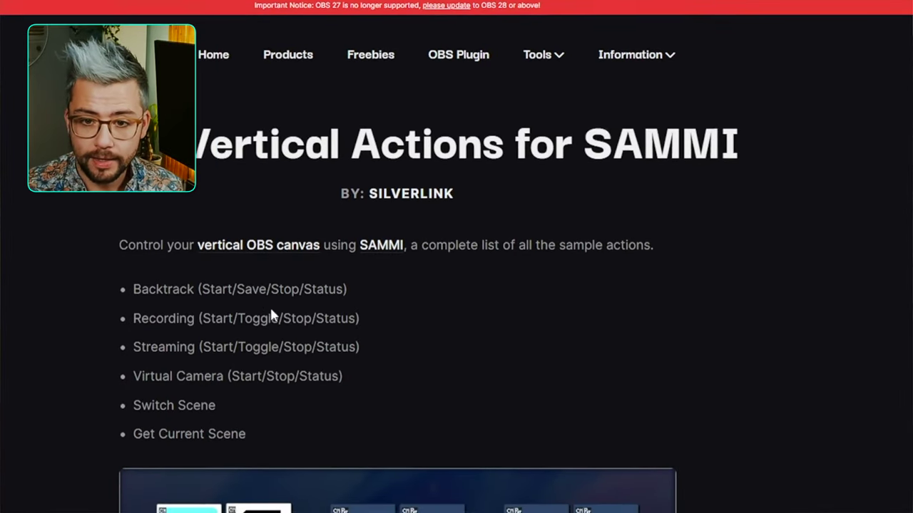
scroll(249, 302, "down", 8)
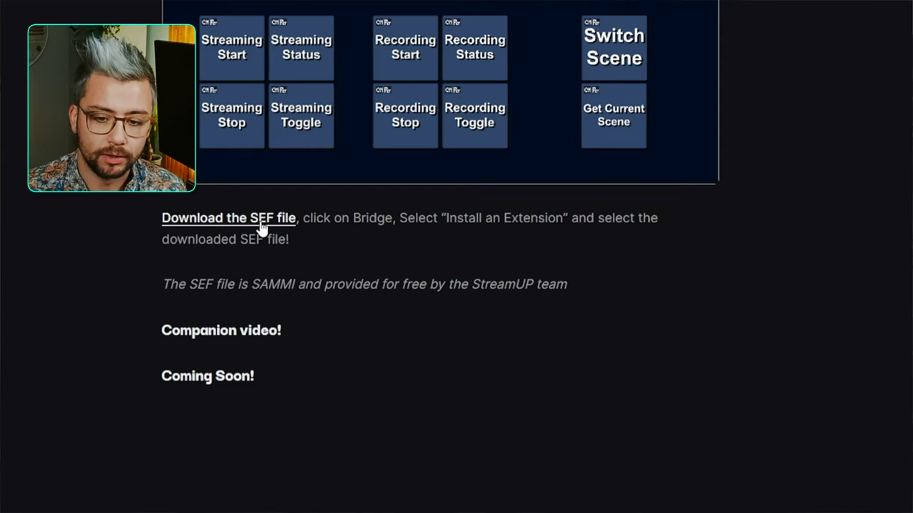
scroll(235, 321, "down", 1)
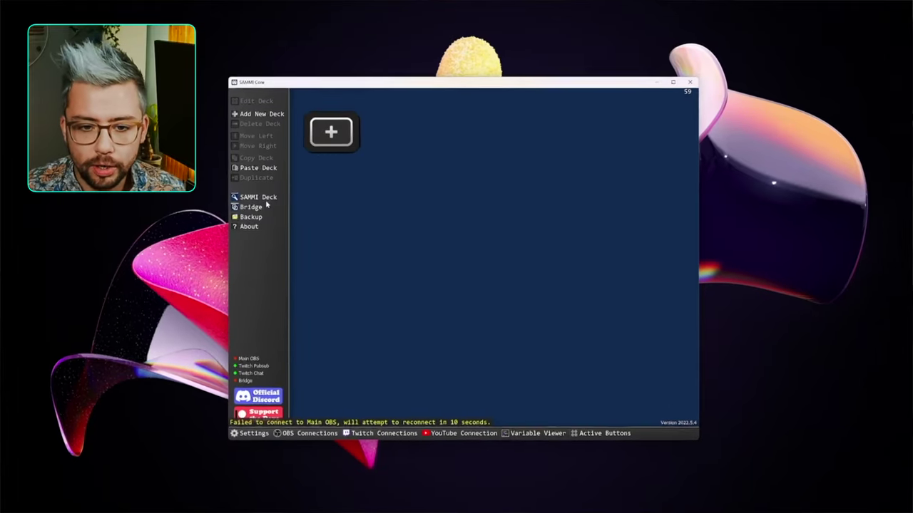
Install the 'StreamUP - OBS Vertical' SEF from Downloads via Bridge, then open the OBS Vertical deck
left_click(260, 206)
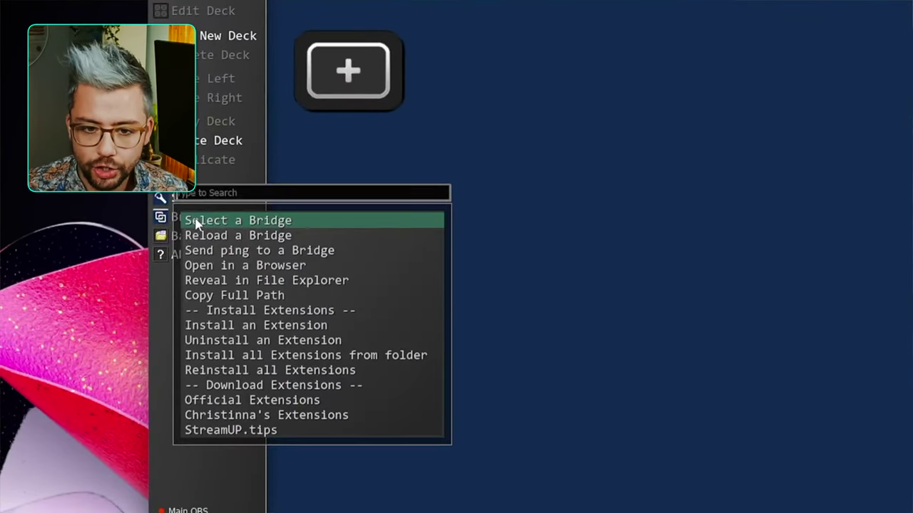
left_click(253, 305)
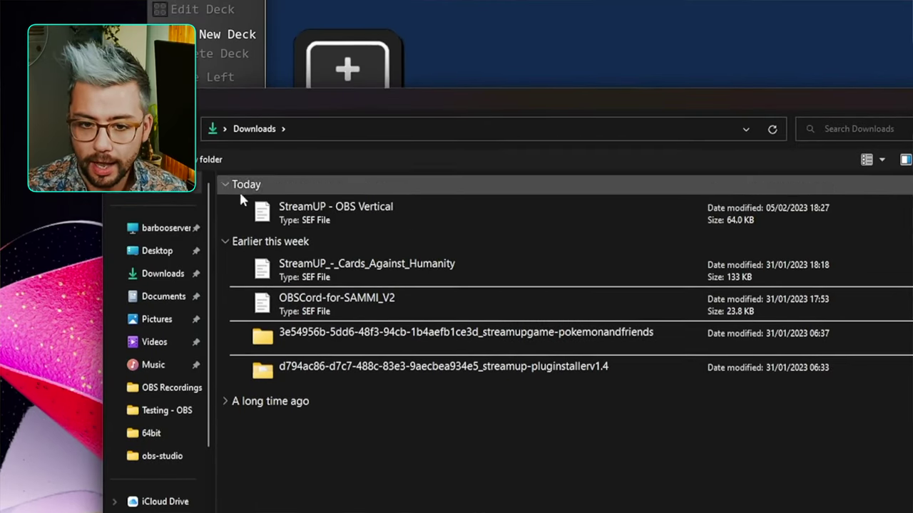
double_click(354, 212)
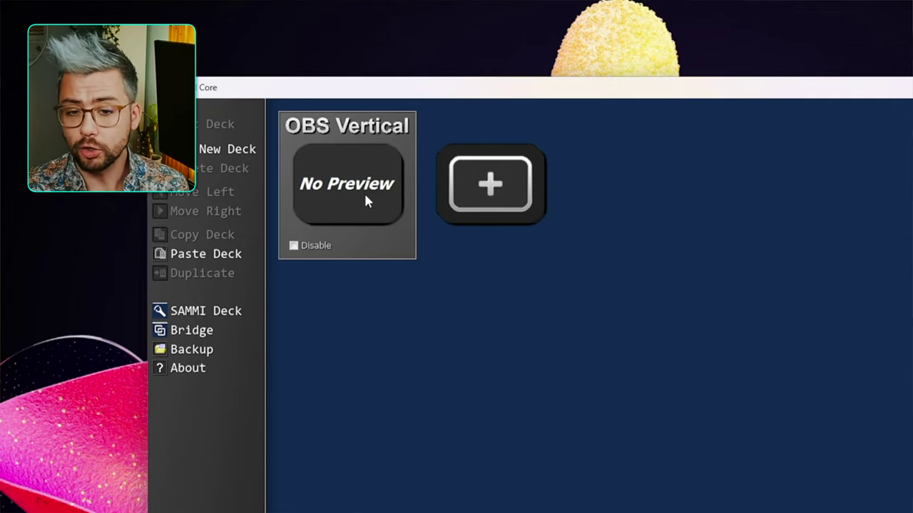
left_click(365, 199)
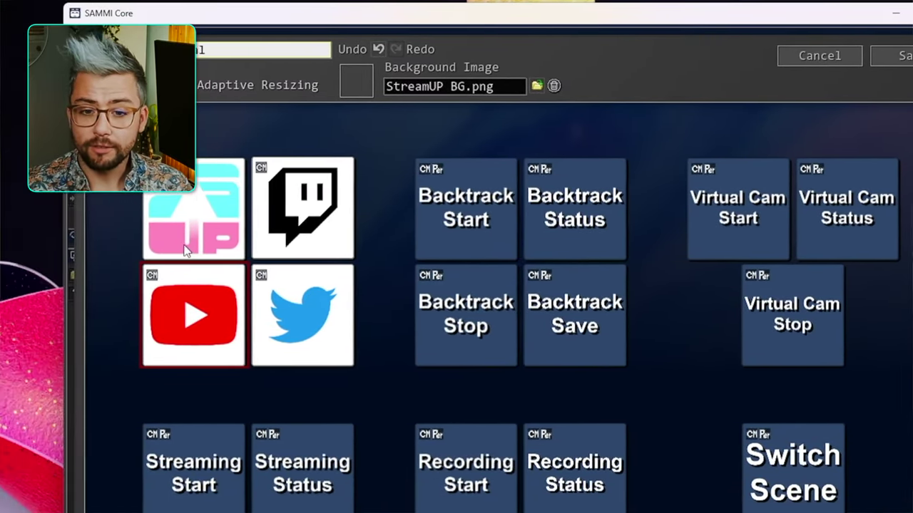
Select the StreamUP and YouTube tiles in the SAMMI deck
left_click(85, 242)
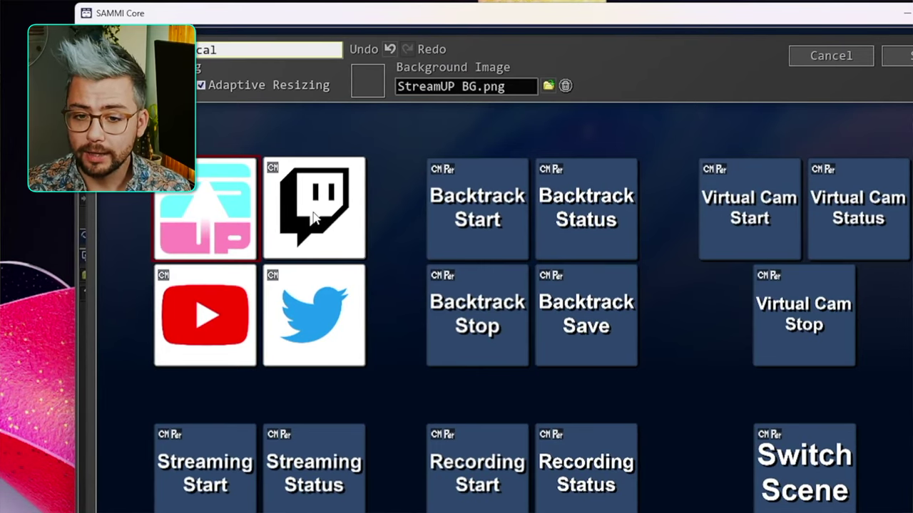
left_click(202, 314)
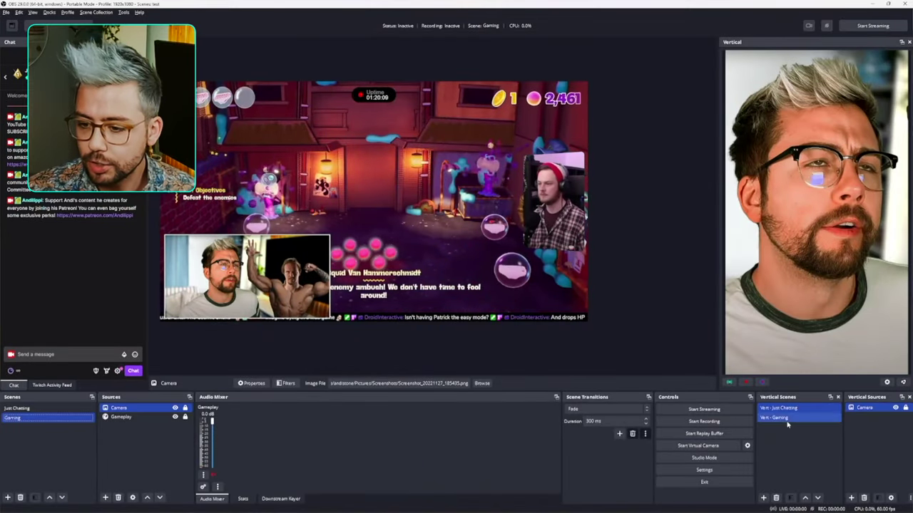
Make Vert - Gaming the active vertical scene, then bring SAMMI's OBS Vertical deck editor forward
left_click(786, 419)
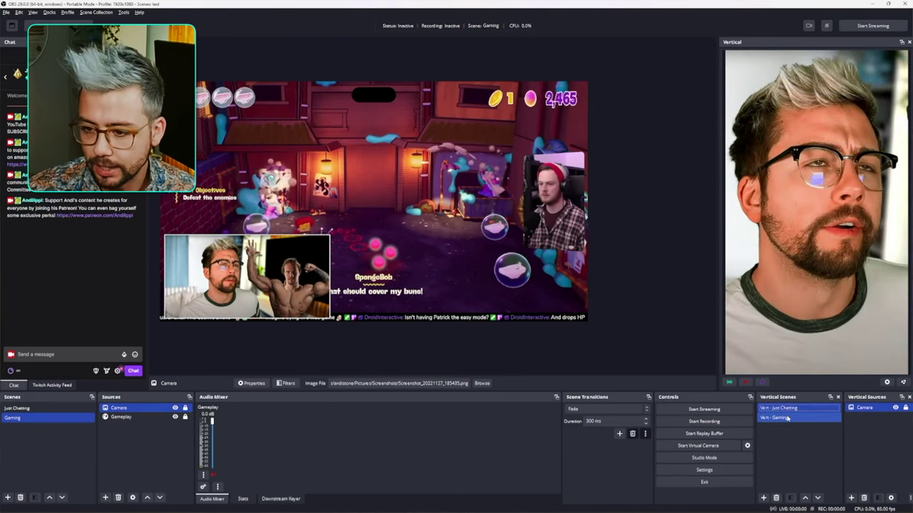
left_click(787, 419)
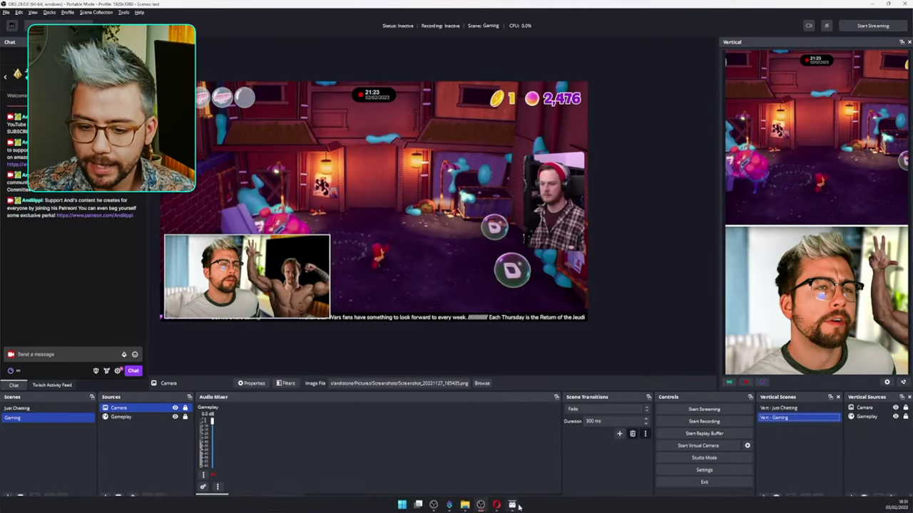
left_click(512, 505)
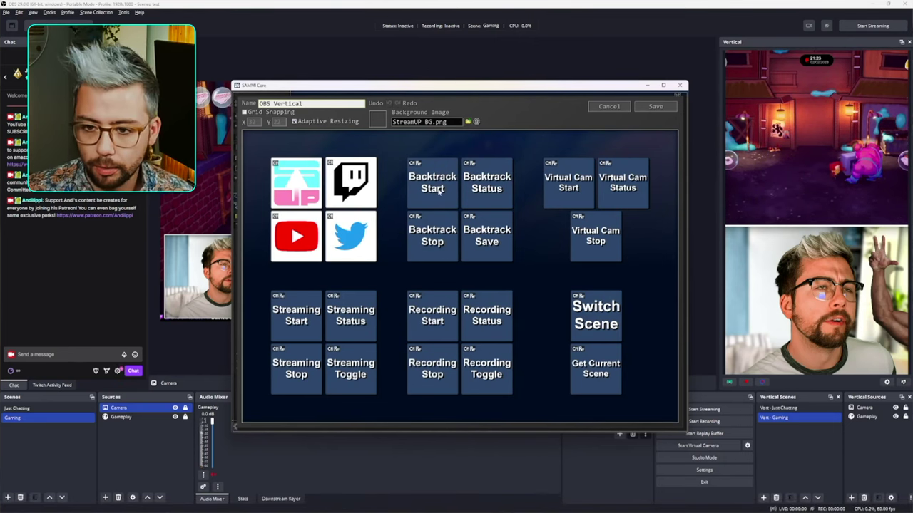
Set Switch Scene's verticalSceneName to 'Vert - Gaming', copied from OBS's Rename field
double_click(595, 316)
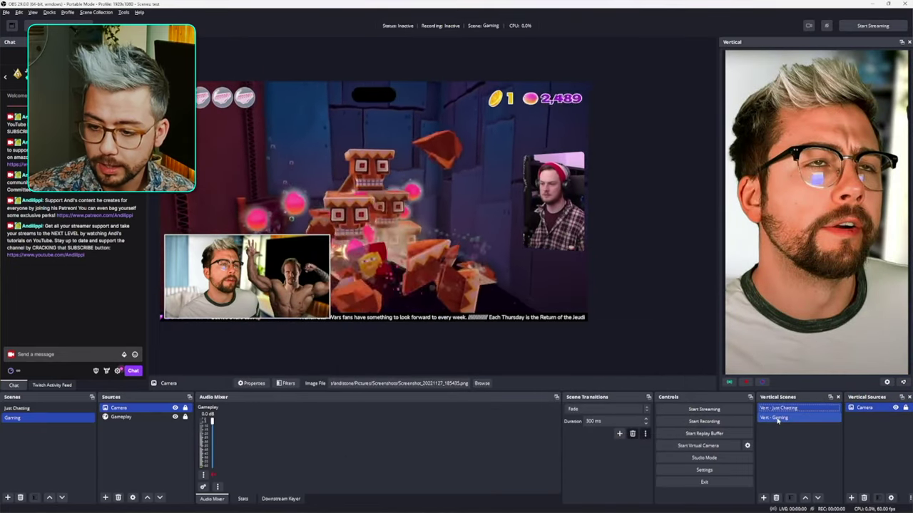
right_click(777, 420)
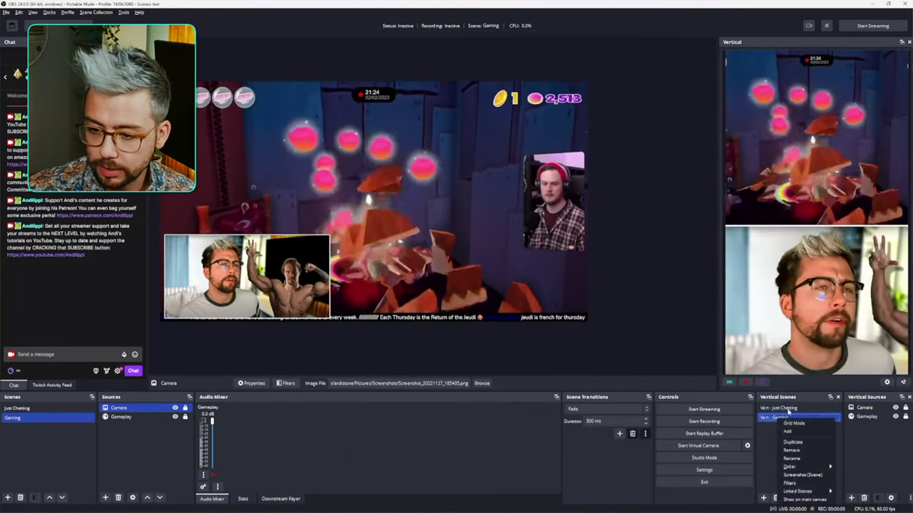
left_click(795, 459)
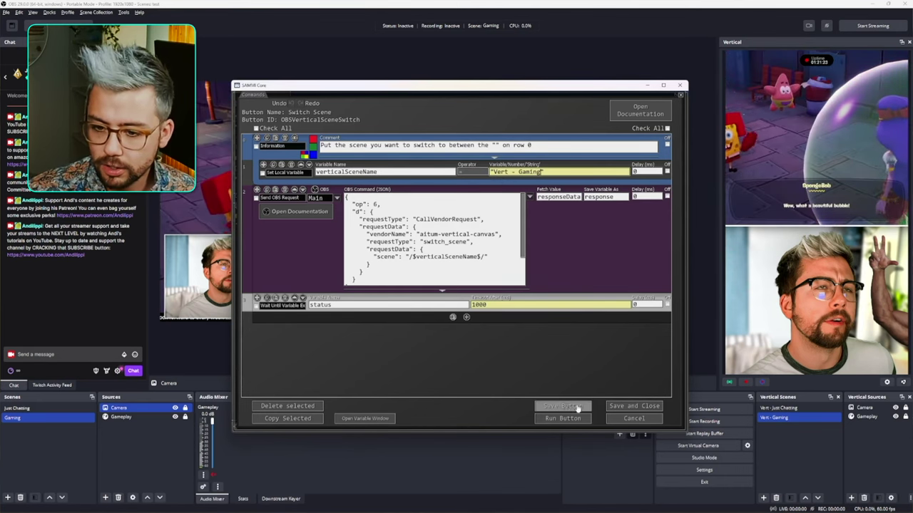
Switch the vertical canvas to Vert - Just Chatting, copy all four Switch Scene commands, and save
left_click(781, 409)
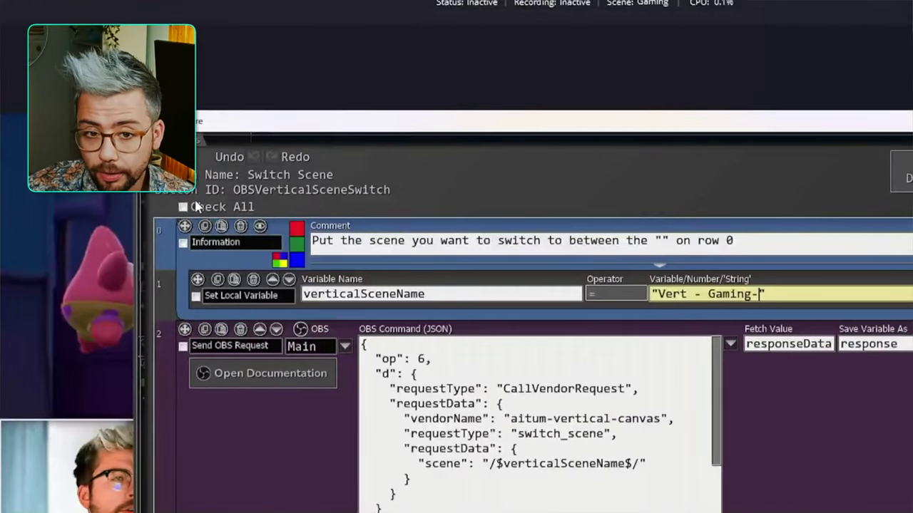
left_click(256, 131)
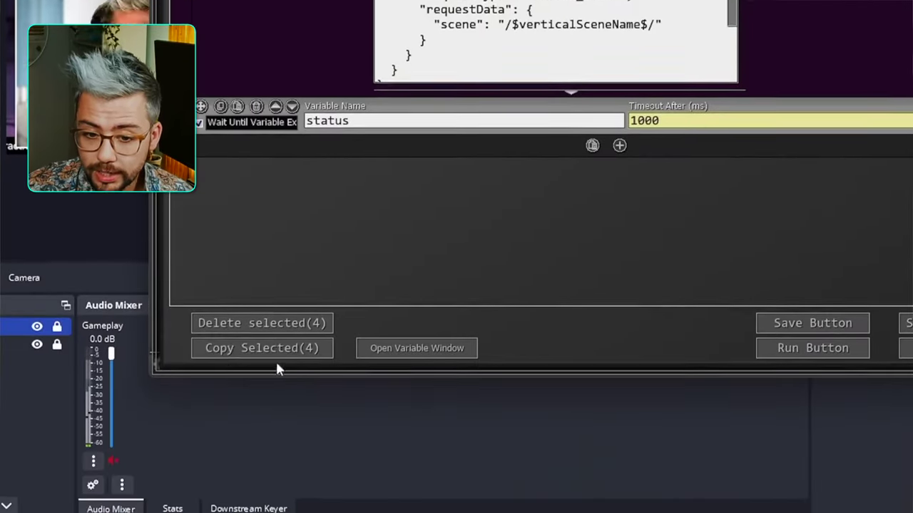
left_click(227, 342)
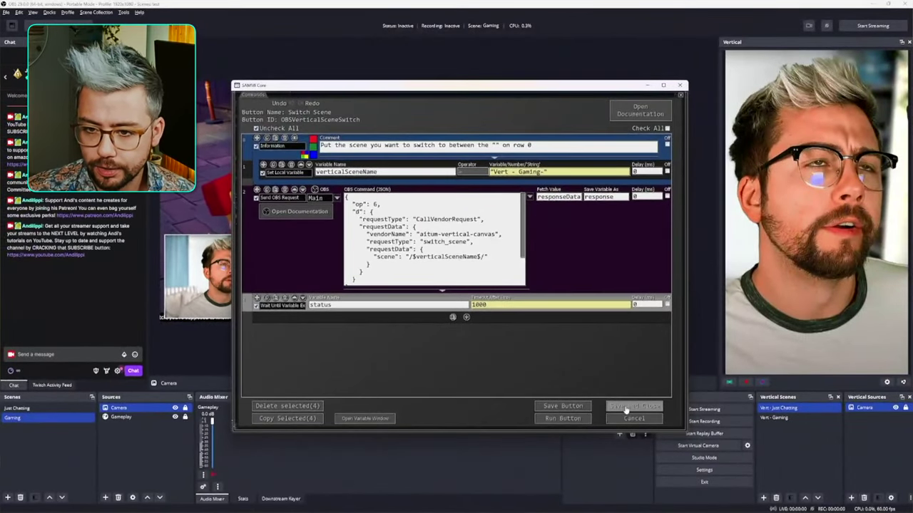
left_click(626, 406)
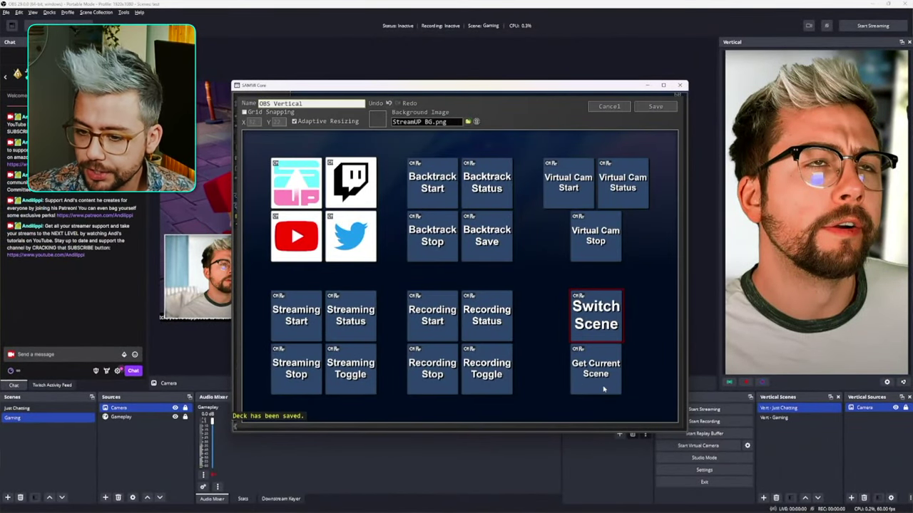
double_click(594, 379)
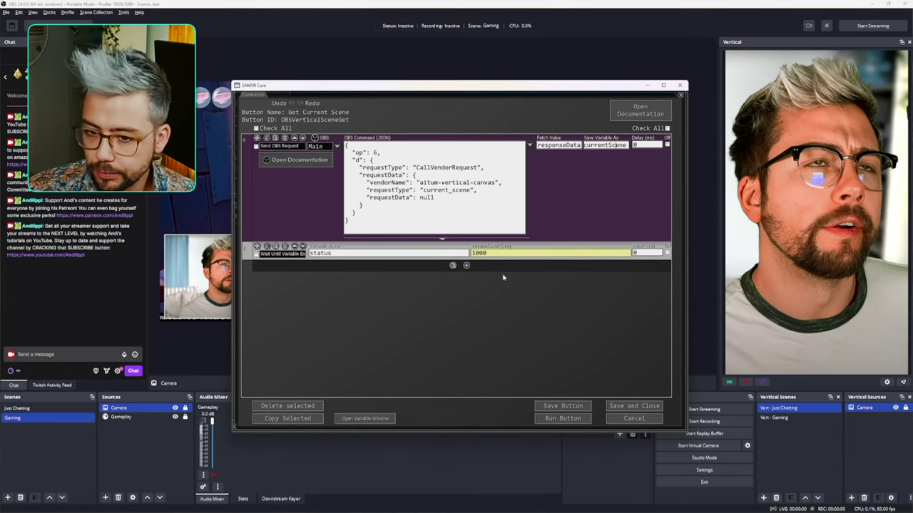
Add a Twitch Send Chat Message 'the scene i am on now is: /$currentScene$/' and save the button
left_click(466, 266)
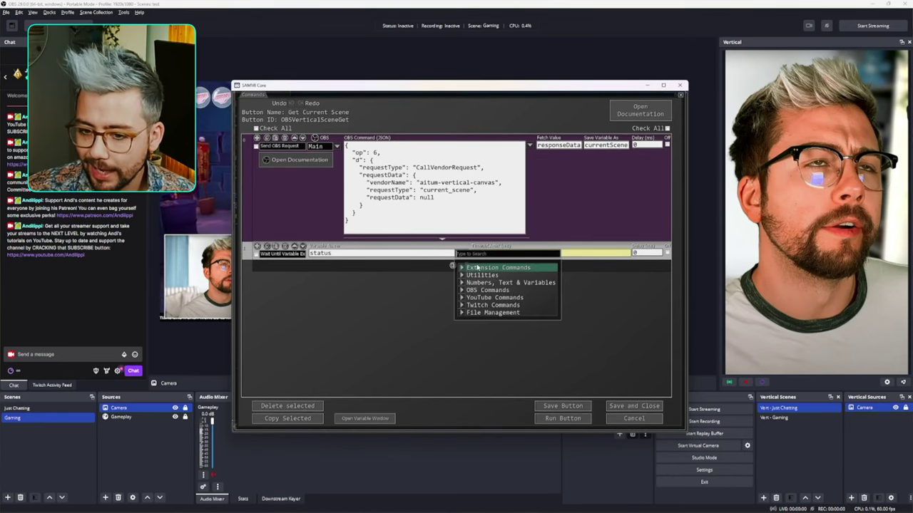
type("twit")
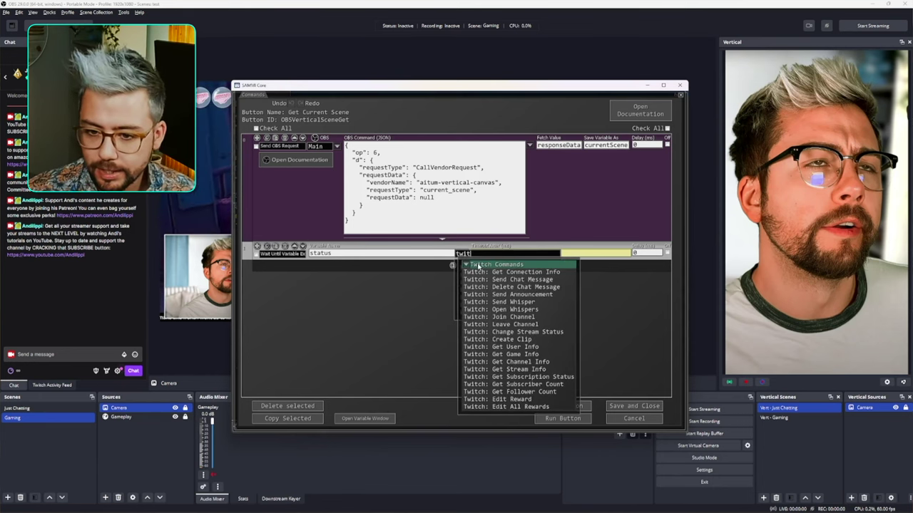
left_click(499, 280)
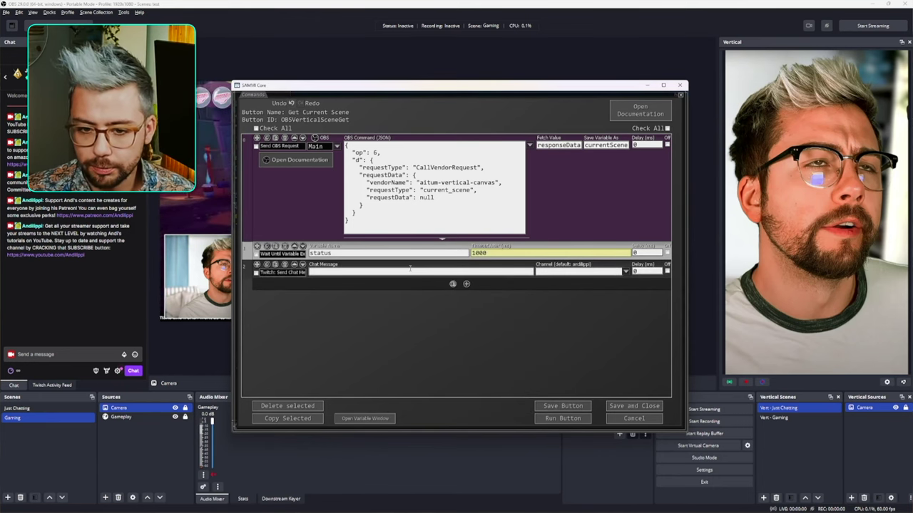
type("the scene i am on now is")
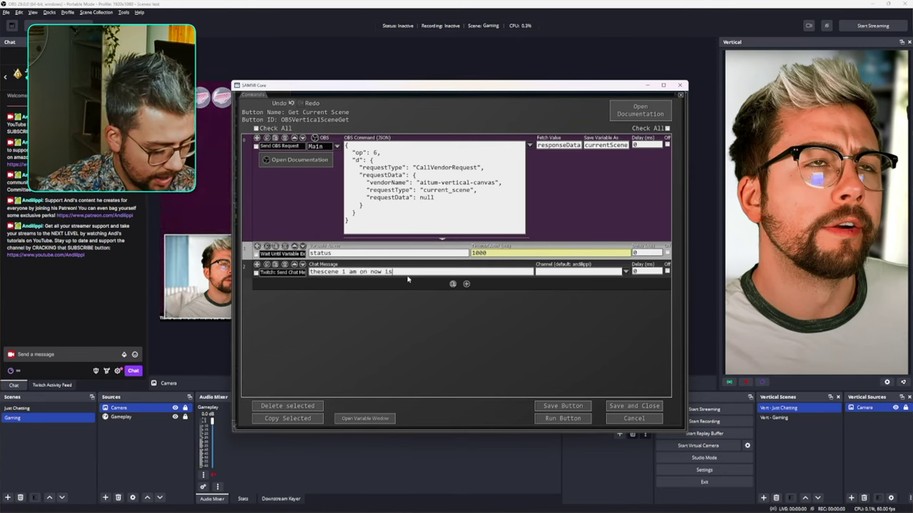
type(": ")
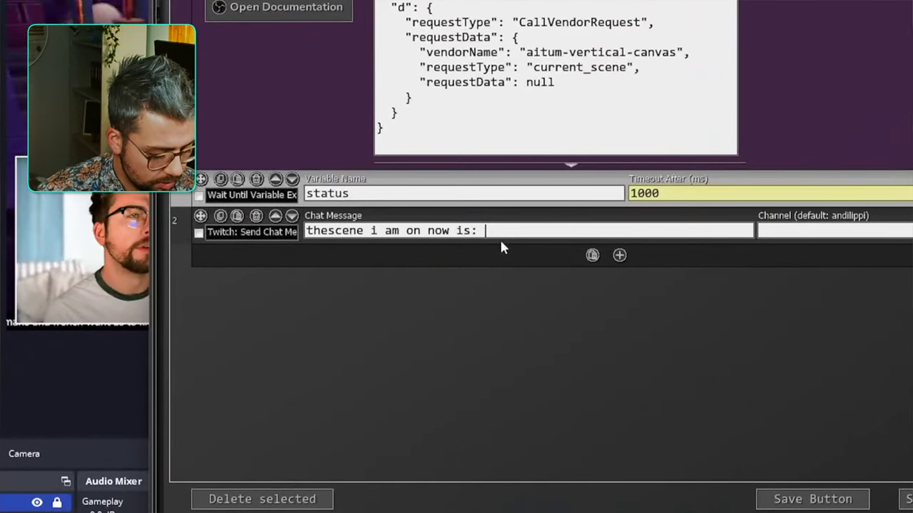
type("/$$/")
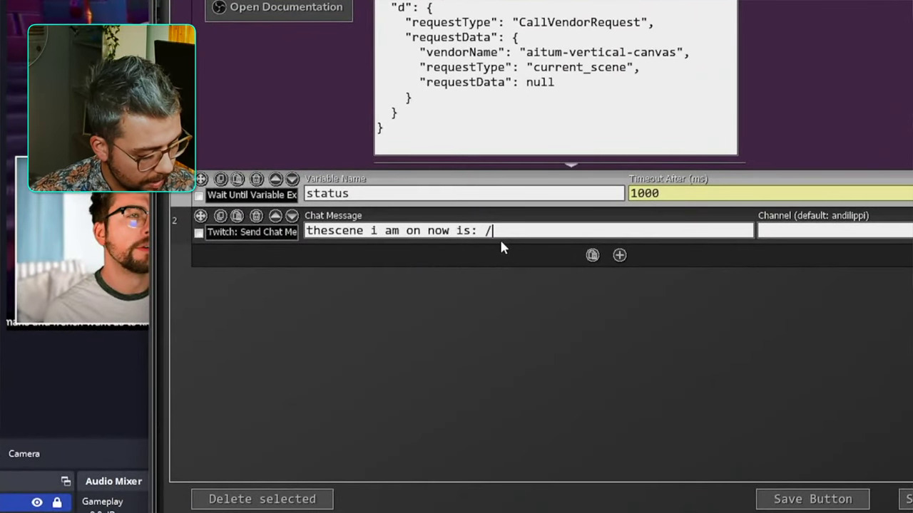
key("Left")
key("Left")
type("currentScene")
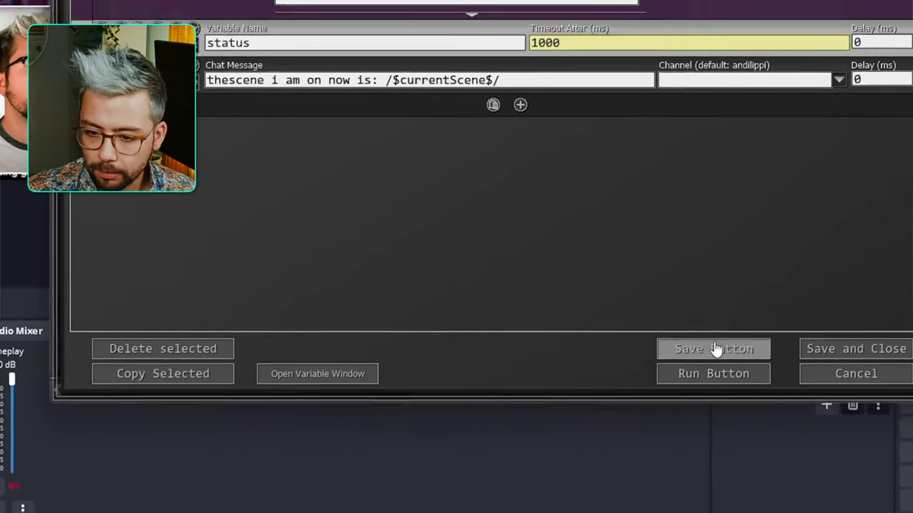
left_click(812, 499)
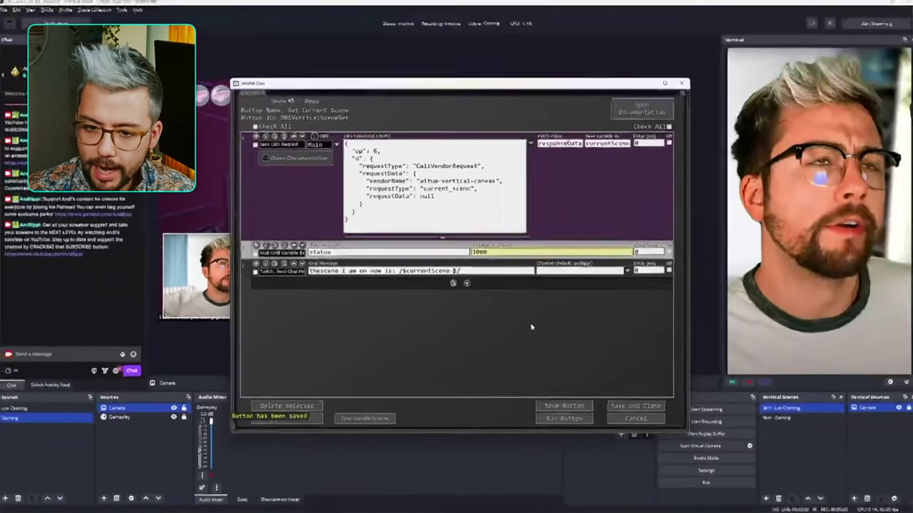
Run Get Current Scene, switch the vertical canvas to Vert - Gaming, and run it again
left_click(556, 420)
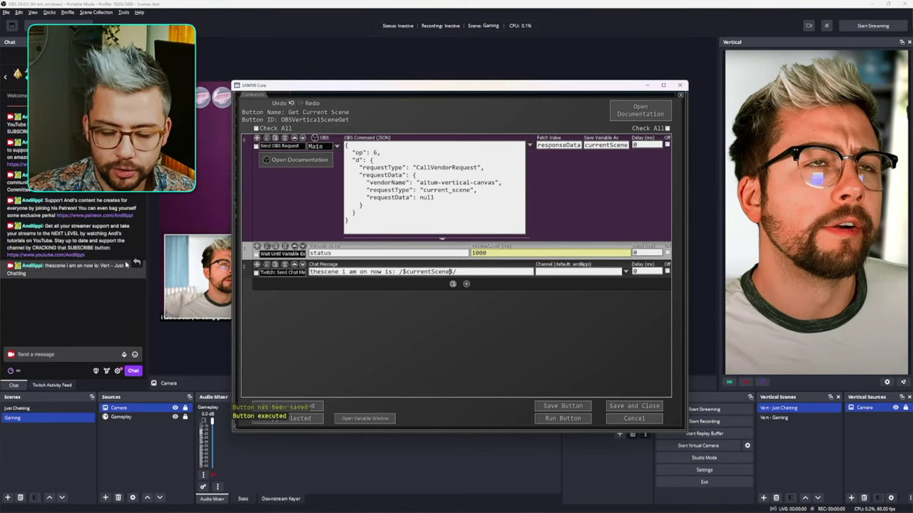
left_click(778, 417)
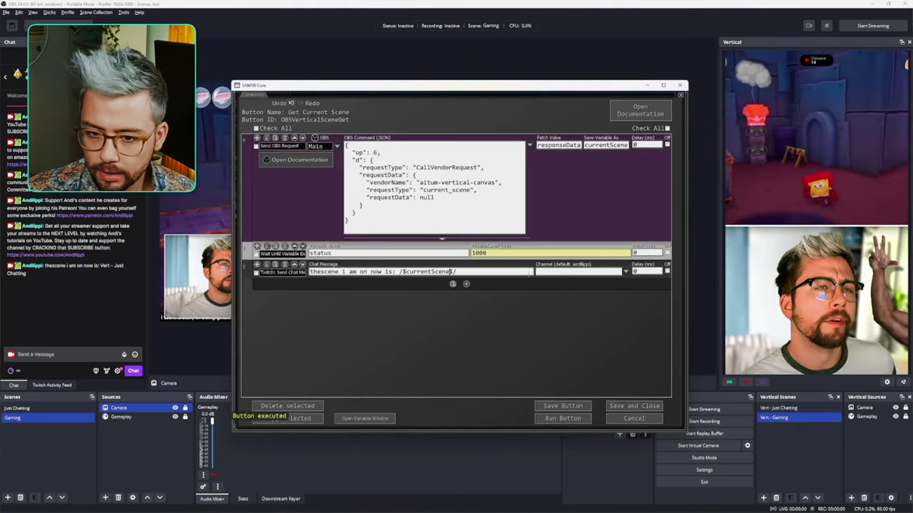
left_click(562, 419)
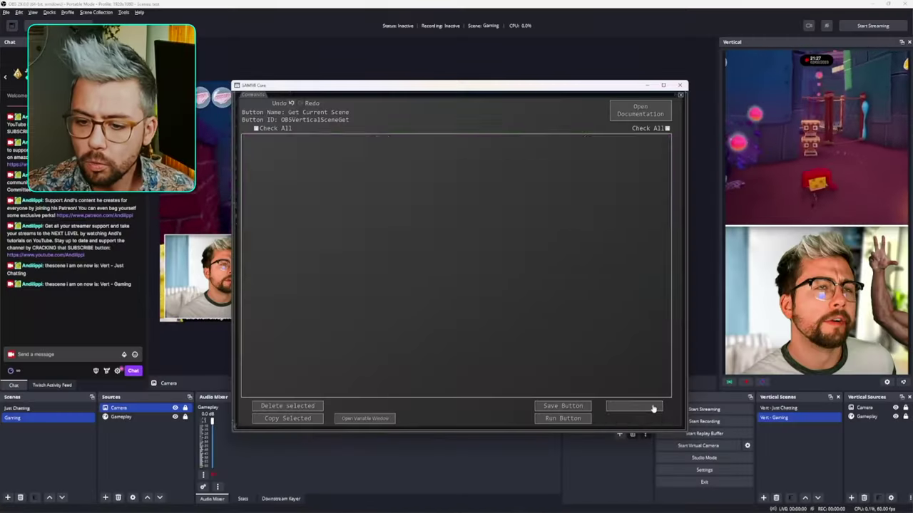
Open the OBS Vertical deck in the deck editor
left_click(652, 407)
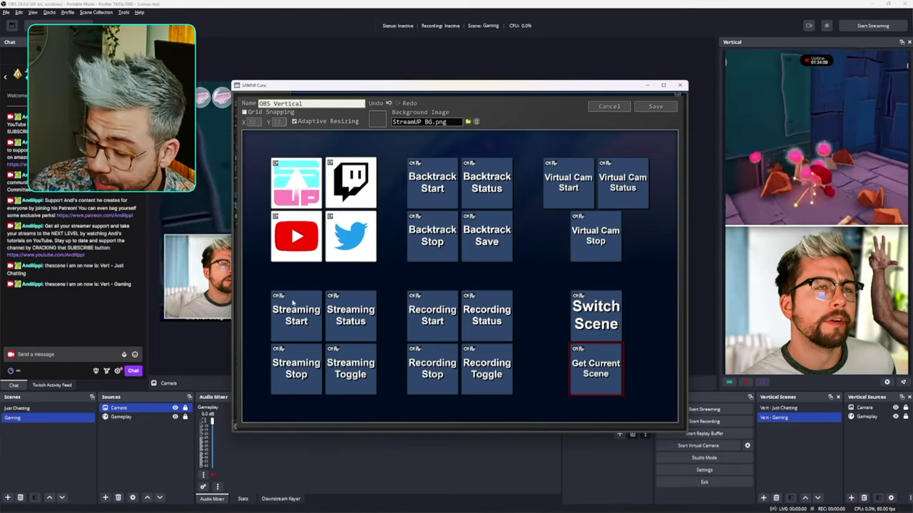
Copy both Recording Start commands, run the button to start vertical recording, and save
double_click(444, 325)
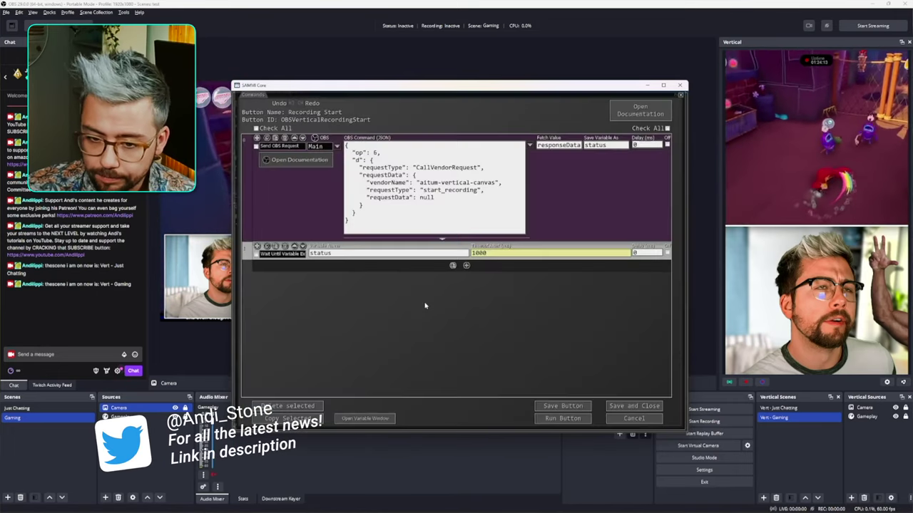
key("ctrl+a")
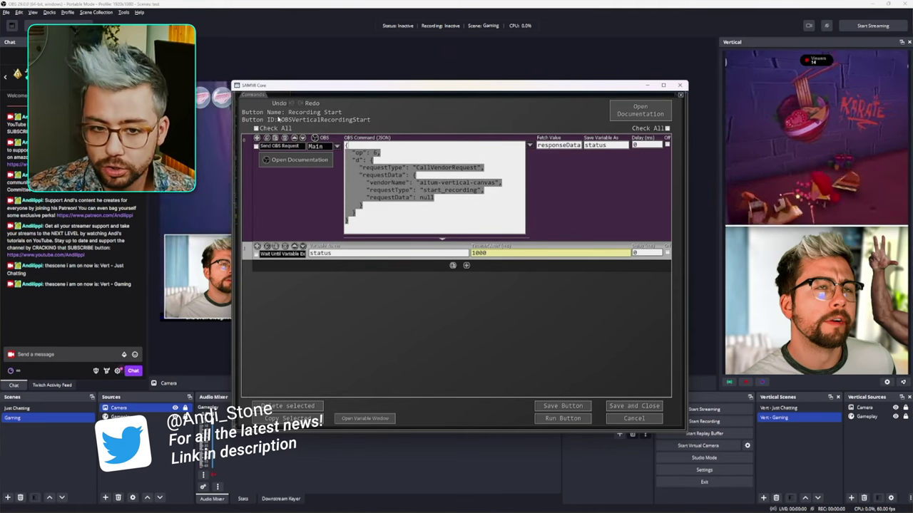
left_click(256, 128)
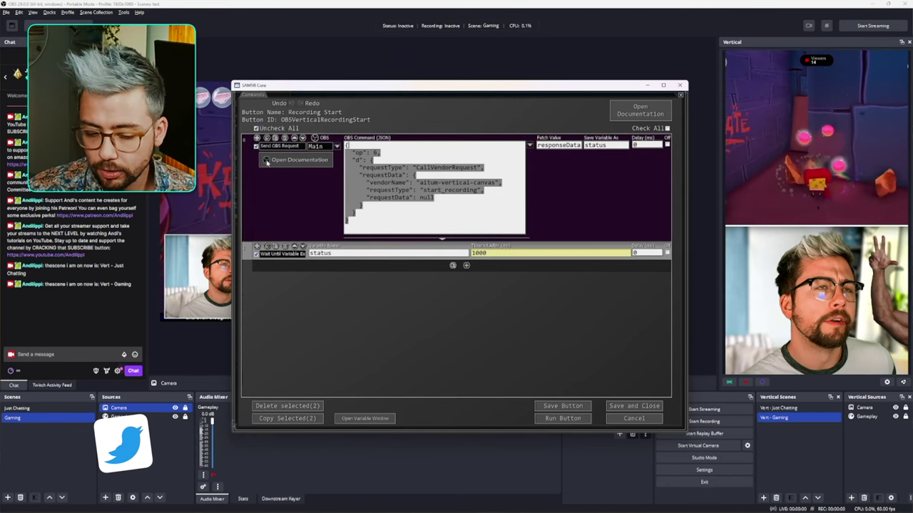
left_click(301, 419)
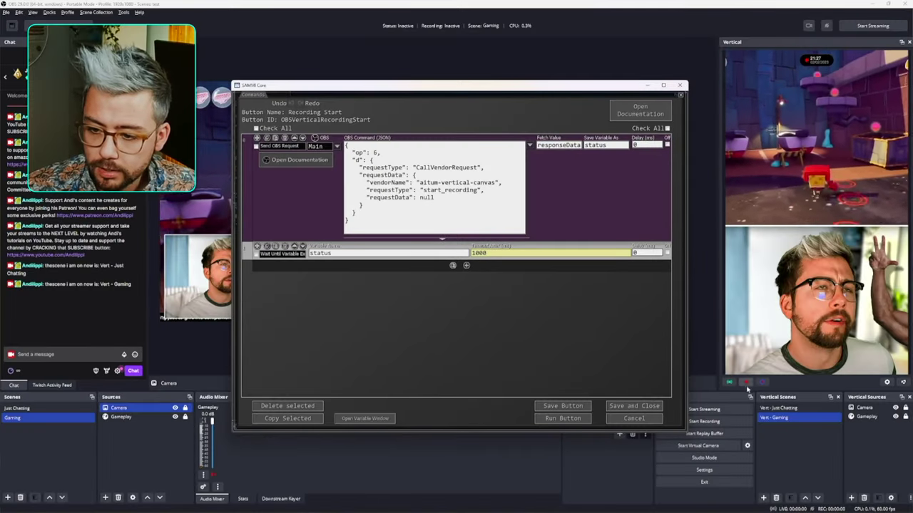
left_click(555, 420)
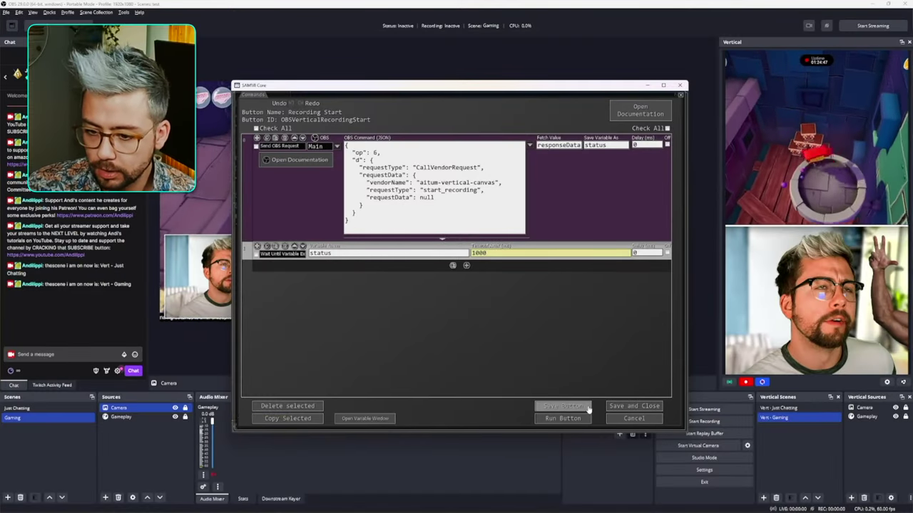
left_click(563, 406)
left_click(623, 404)
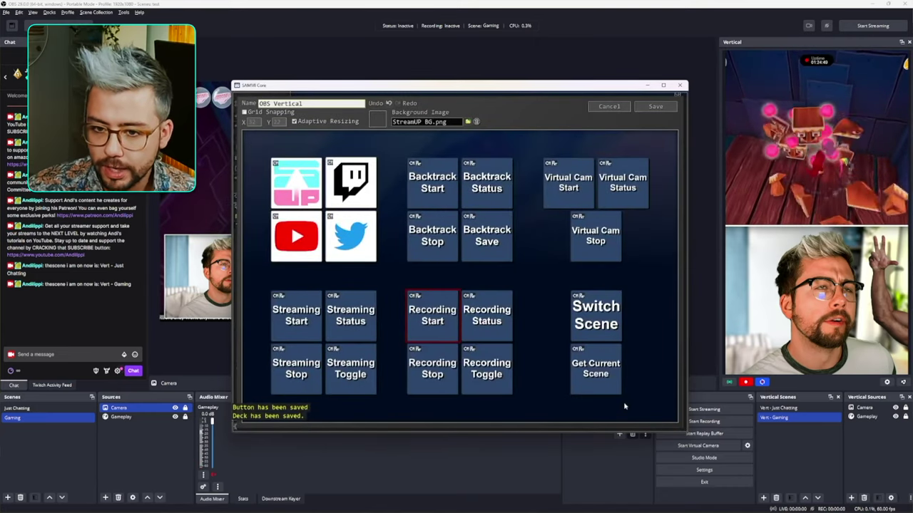
Run Backtrack Save to save a vertical backtrack, then run Recording Stop
double_click(495, 237)
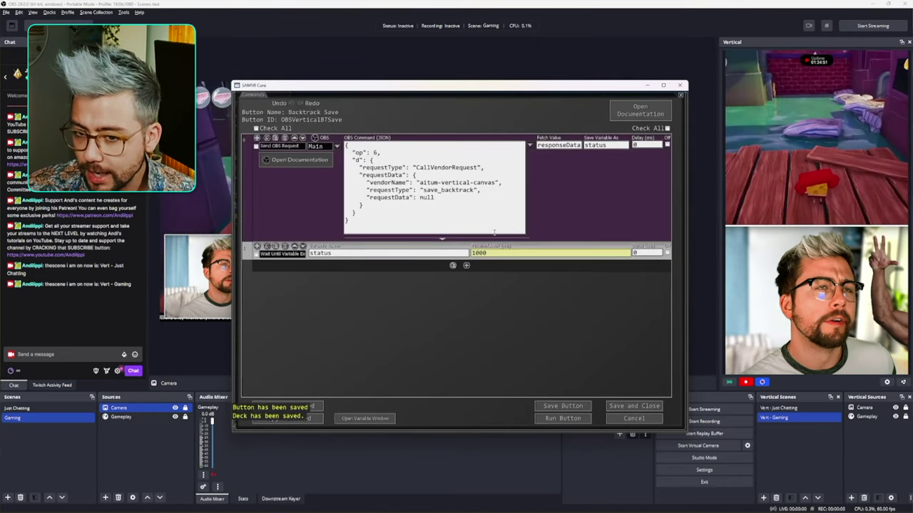
left_click(563, 418)
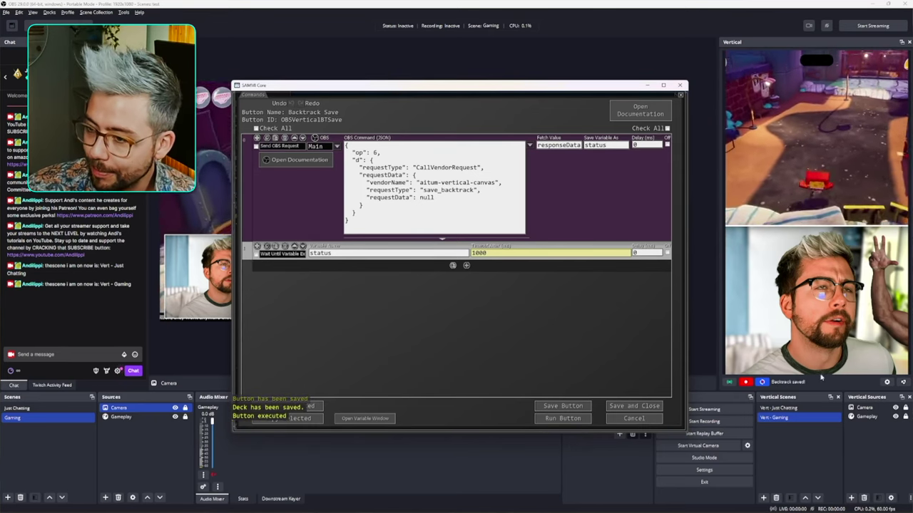
left_click(634, 407)
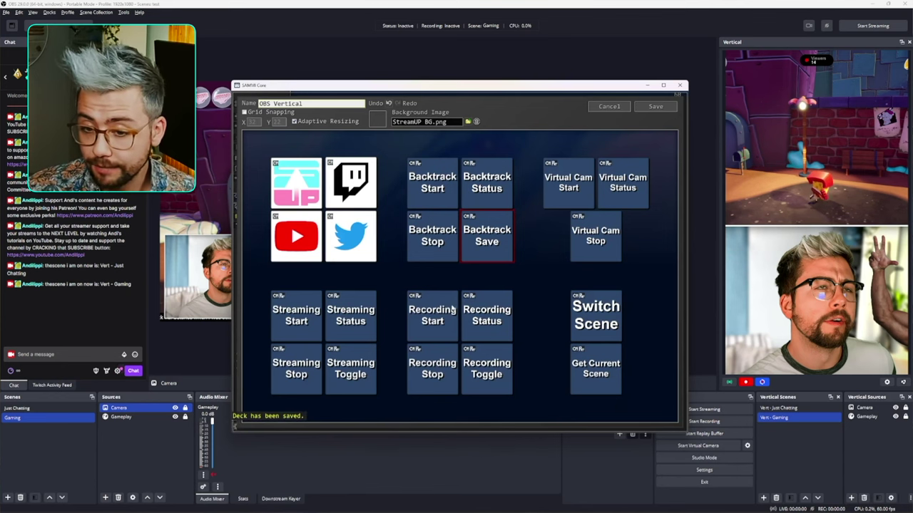
double_click(455, 364)
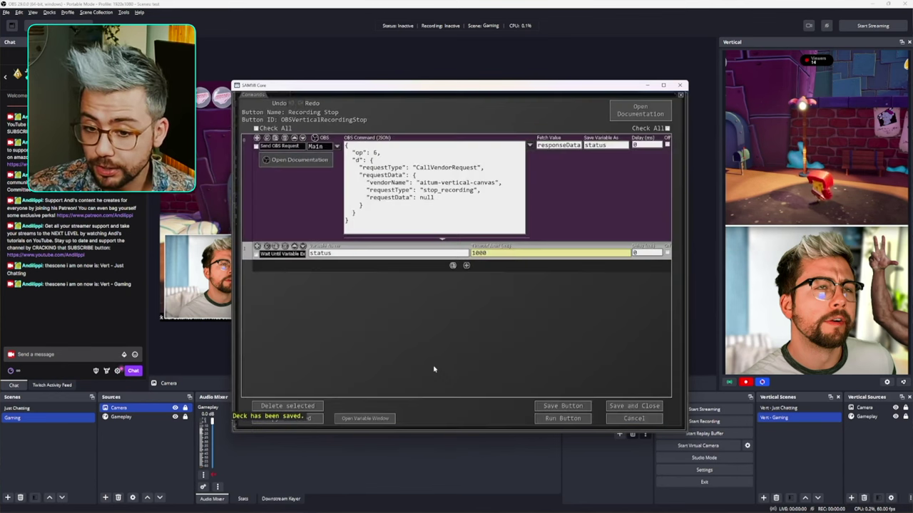
left_click(578, 419)
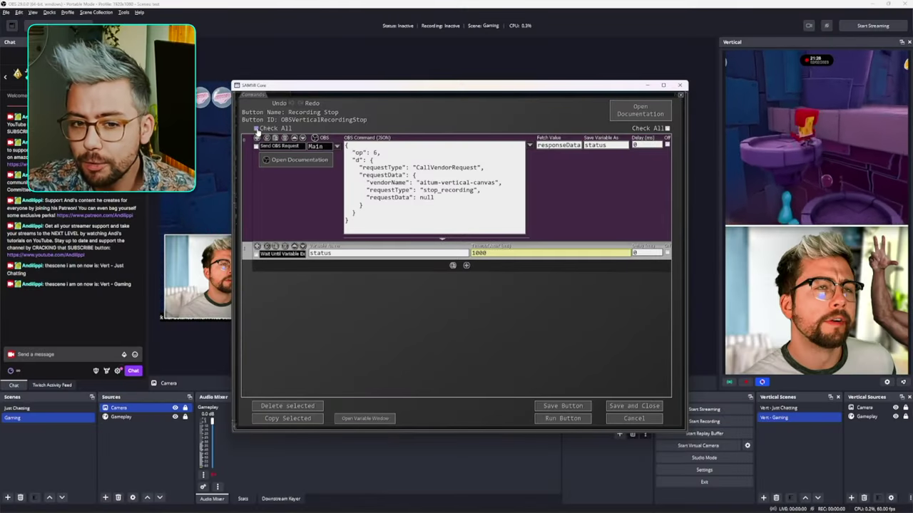
left_click(257, 129)
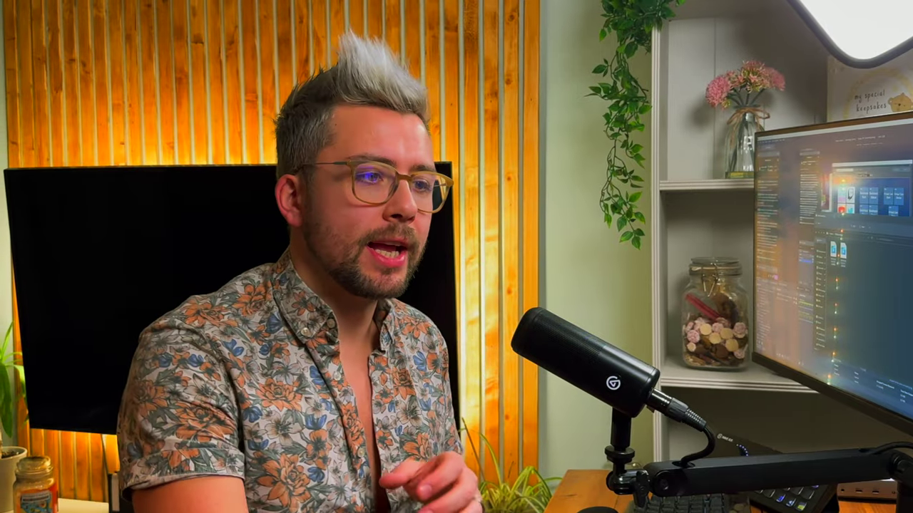
Give Recording Status a Twitch chat message 'the recording status is: /$status$/' and save it
double_click(484, 321)
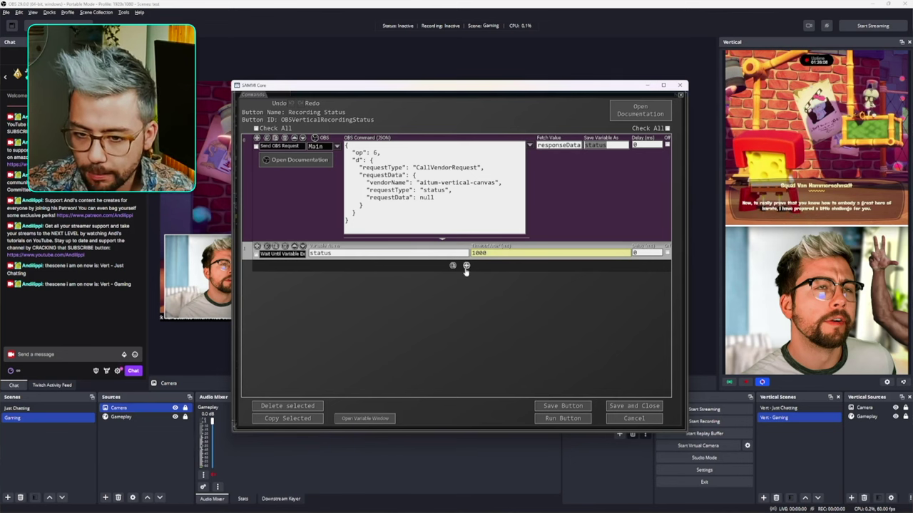
type("twitch")
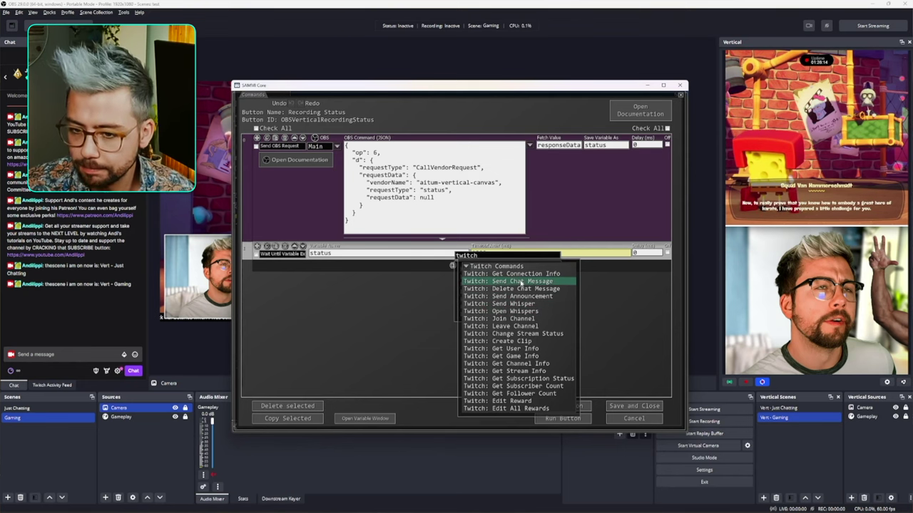
left_click(510, 281)
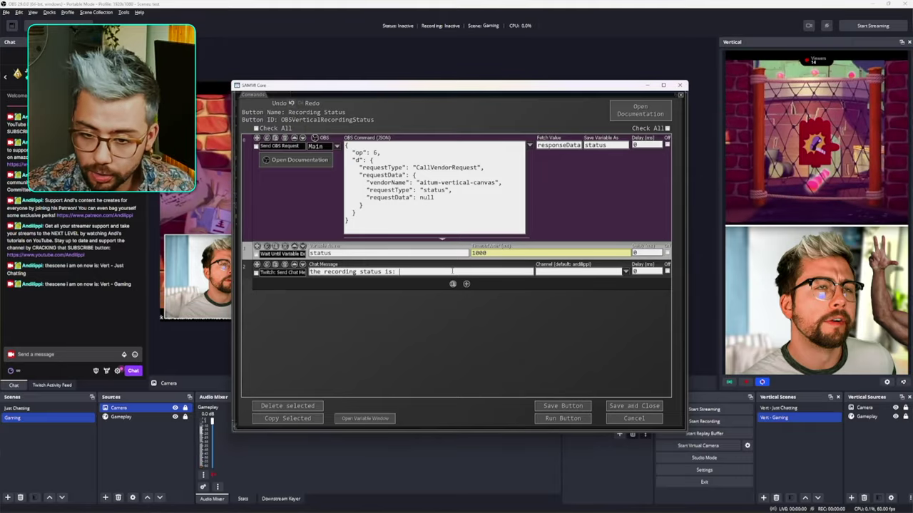
type("-")
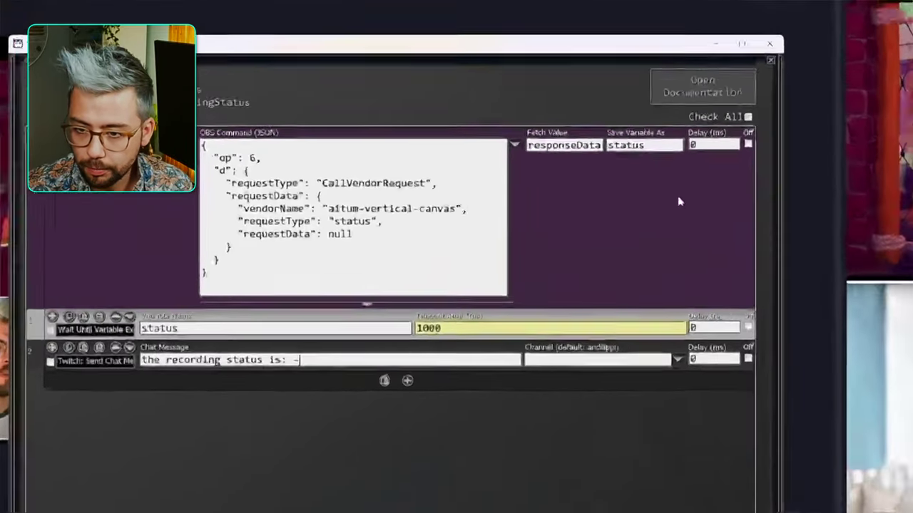
key("BackSpace")
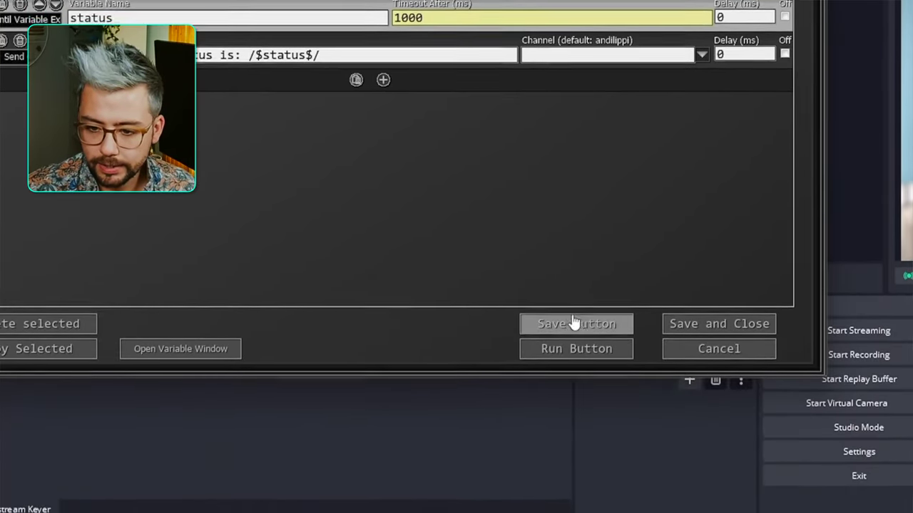
left_click(575, 322)
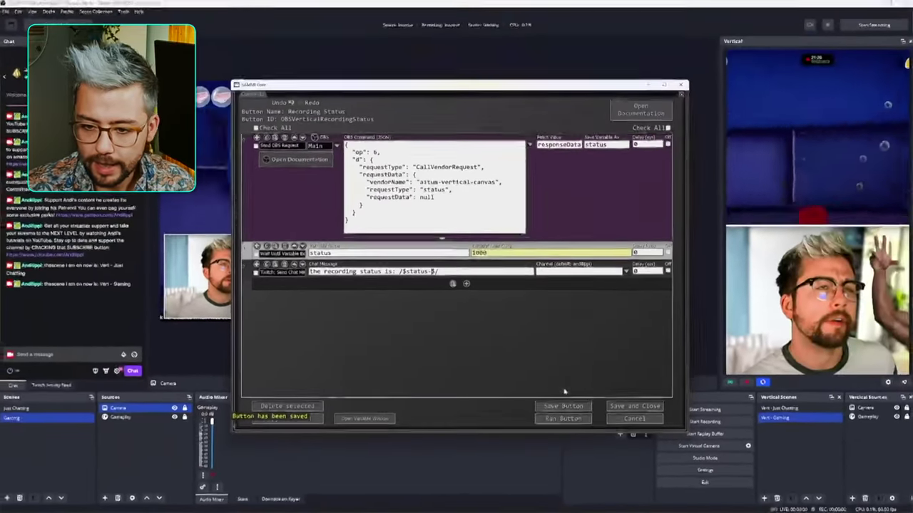
Run the Recording Status button twice to post the vertical recording status to chat
left_click(579, 345)
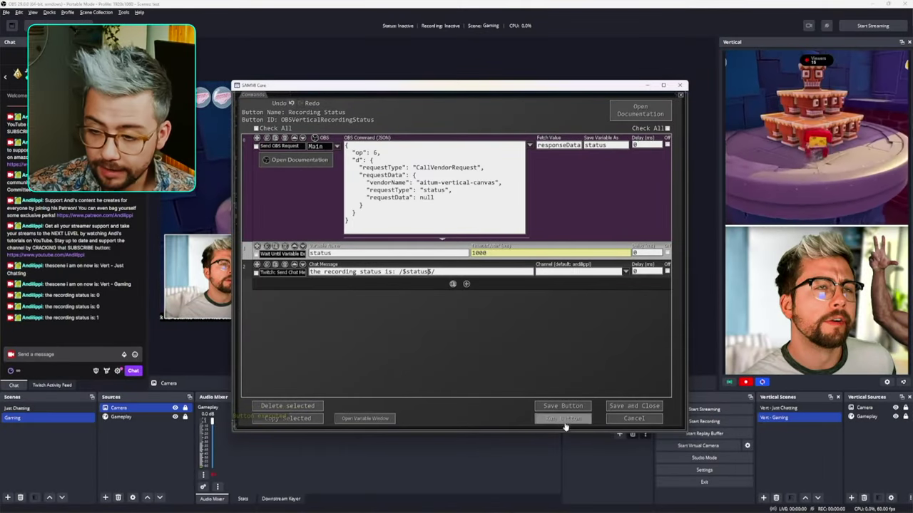
left_click(562, 418)
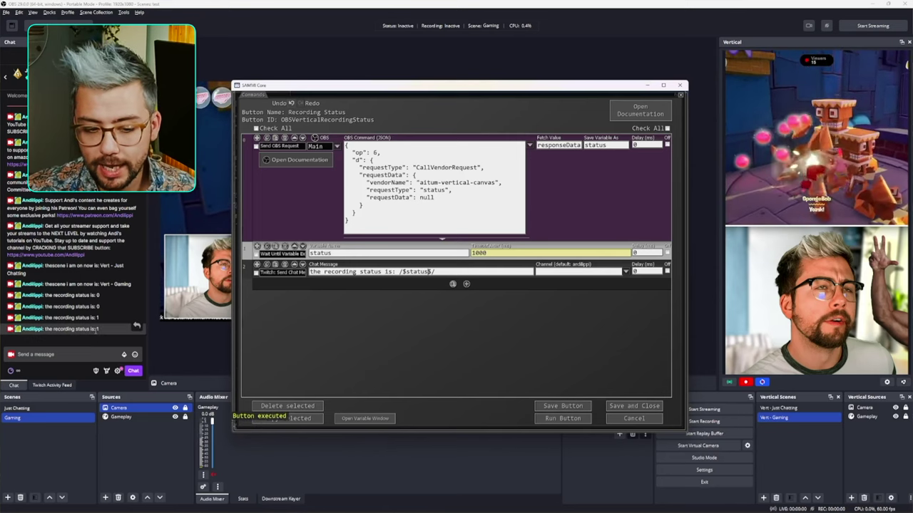
left_click(91, 325)
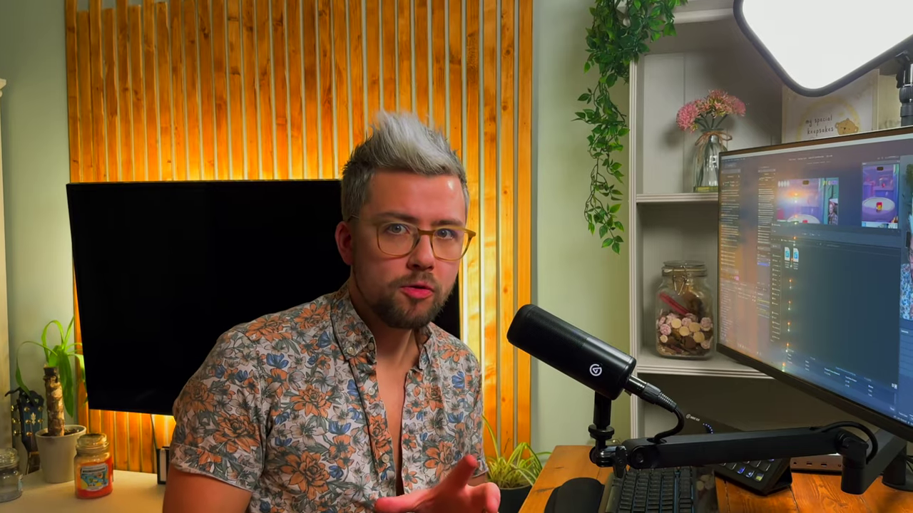